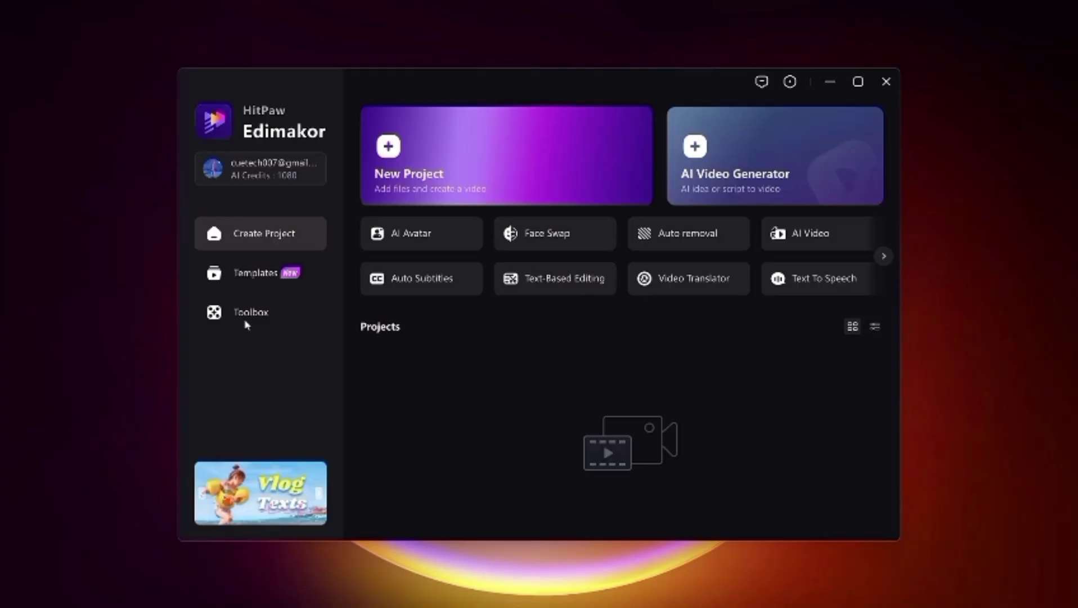
Step: Create a new project from the New Project card and start importing files
{"action": "left_click", "coordinate": [510, 168]}
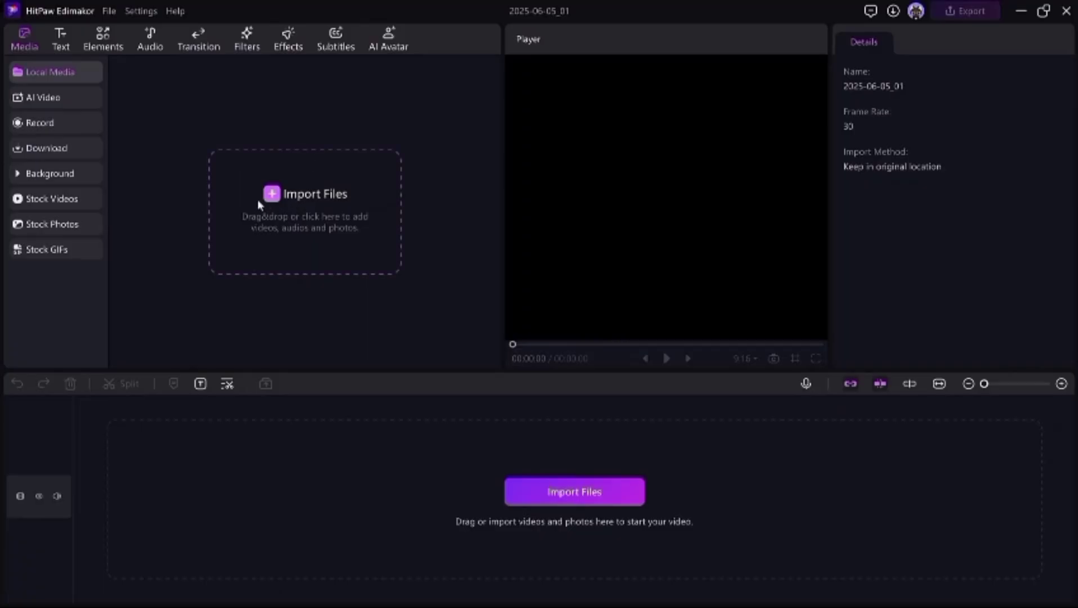
{"action": "left_click", "coordinate": [283, 203]}
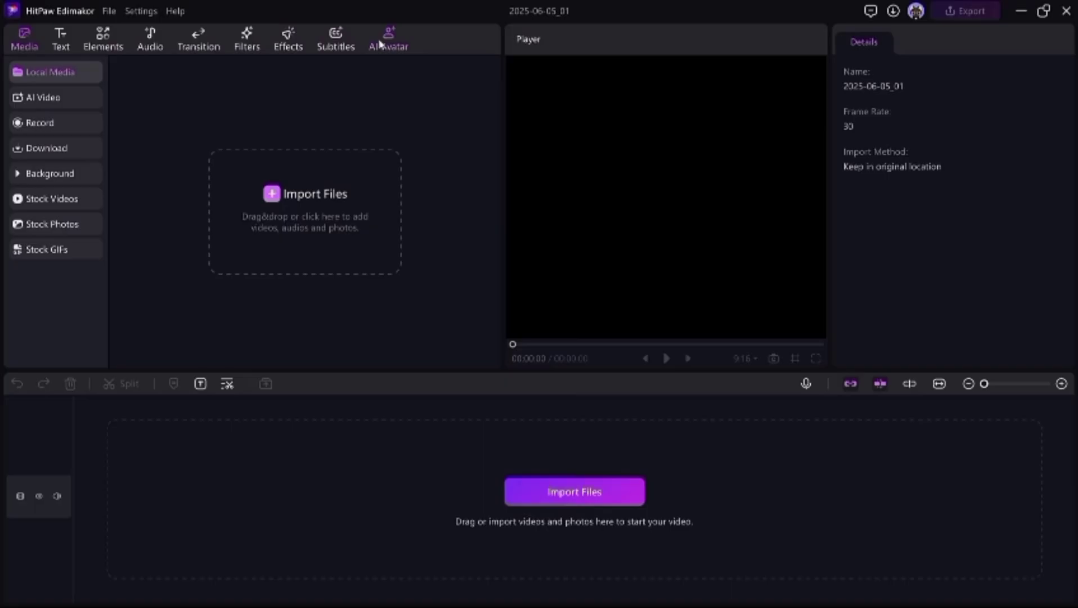
Step: Show AI Video and browse AI Effects templates like Love Punch and Kiss Your Love
{"action": "left_click", "coordinate": [49, 100]}
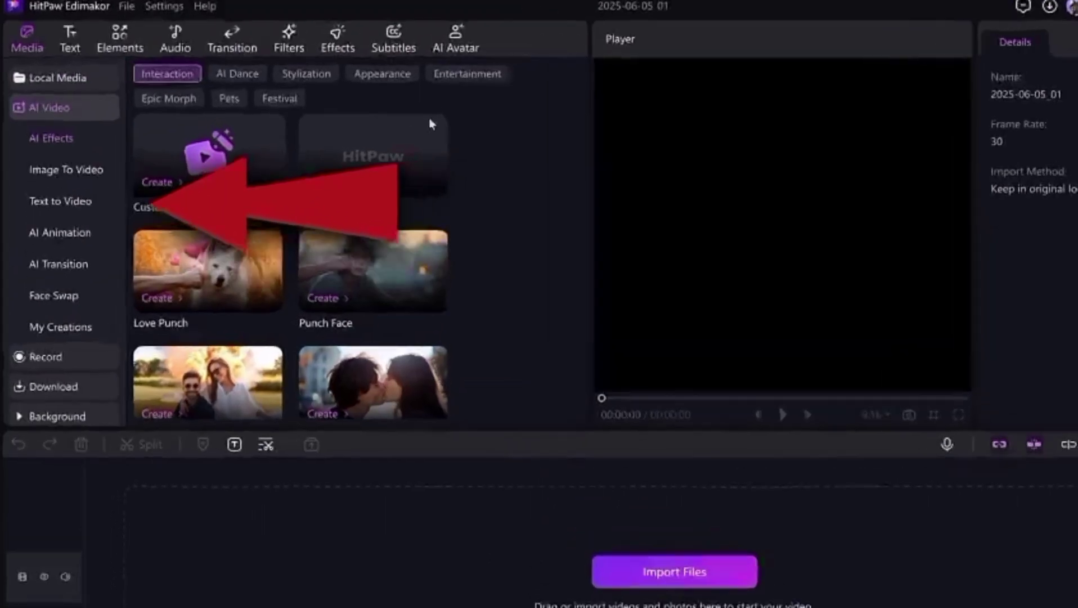
{"action": "scroll", "coordinate": [366, 105], "scroll_direction": "down", "scroll_amount": 1}
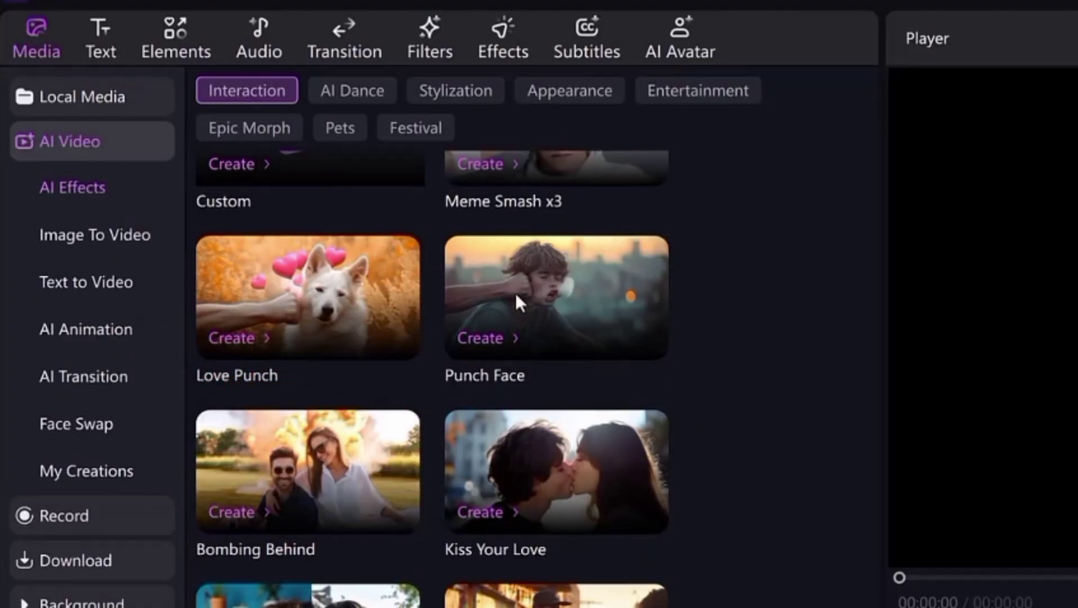
{"action": "scroll", "coordinate": [490, 371], "scroll_direction": "down", "scroll_amount": 2}
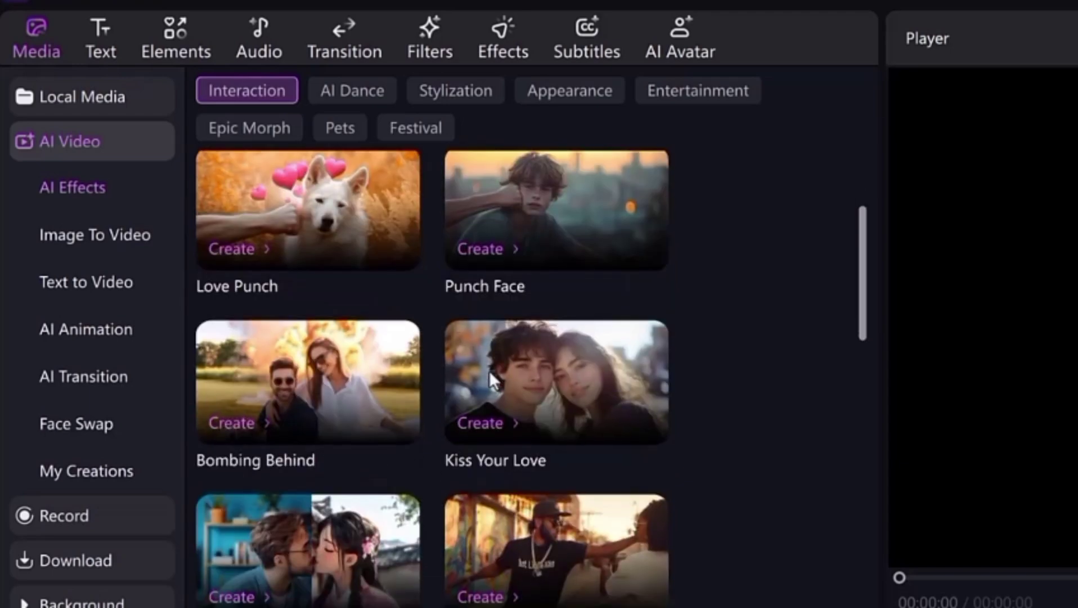
{"action": "scroll", "coordinate": [489, 370], "scroll_direction": "down", "scroll_amount": 2}
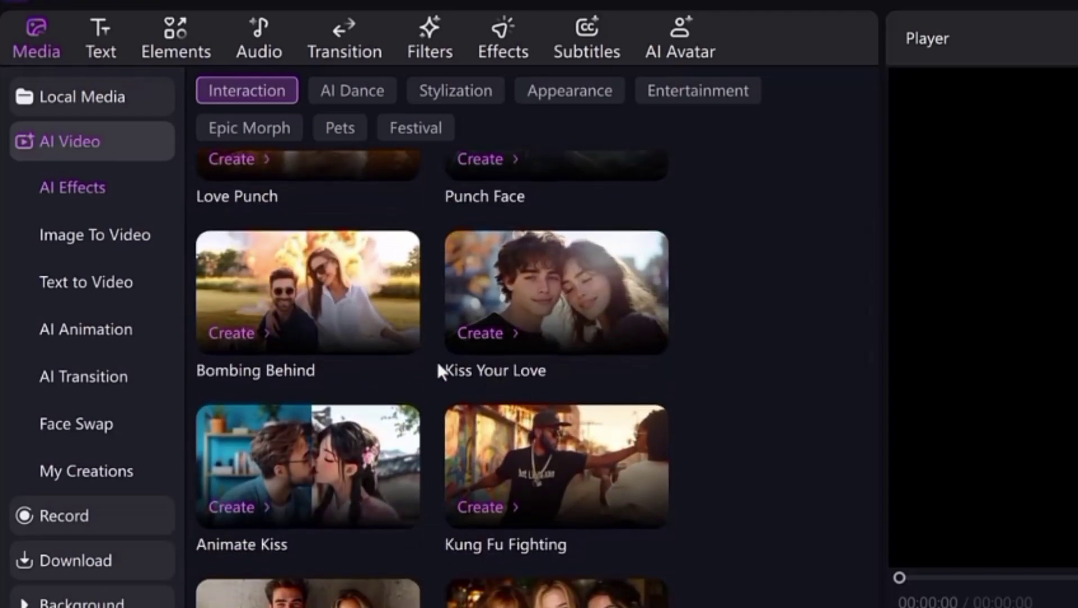
Step: Browse the Image To Video, Text to Video, AI Animation, AI Transition and Face Swap generators
{"action": "left_click", "coordinate": [108, 239]}
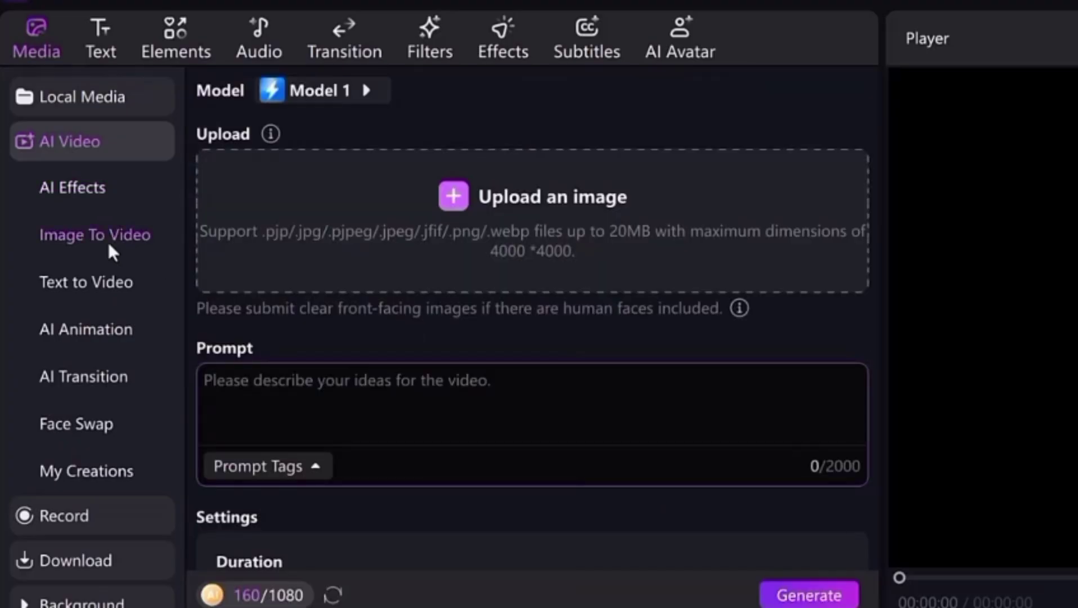
{"action": "left_click", "coordinate": [110, 281]}
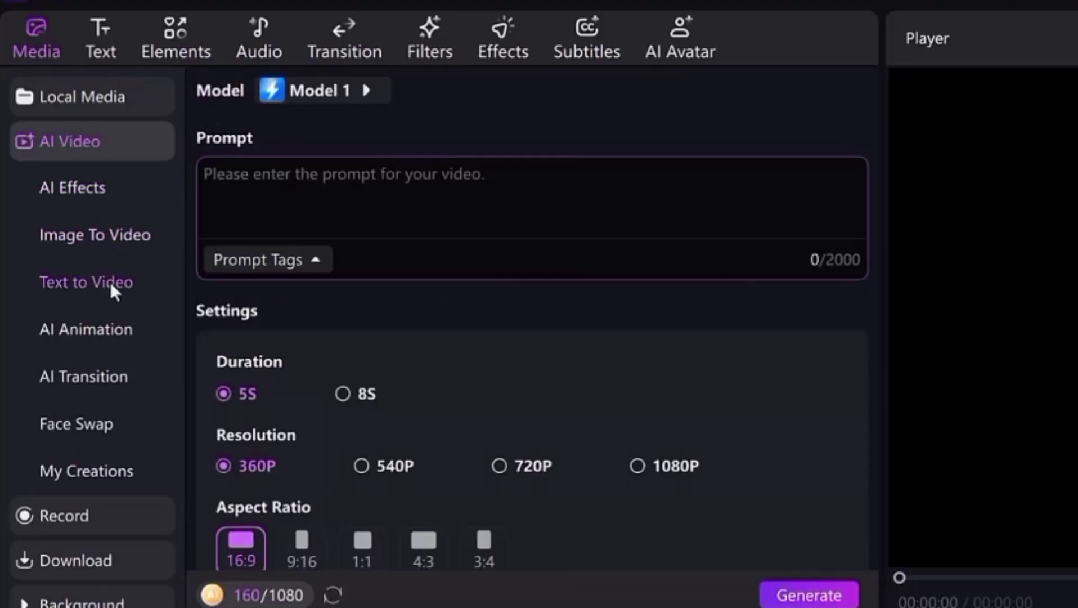
{"action": "left_click", "coordinate": [109, 326]}
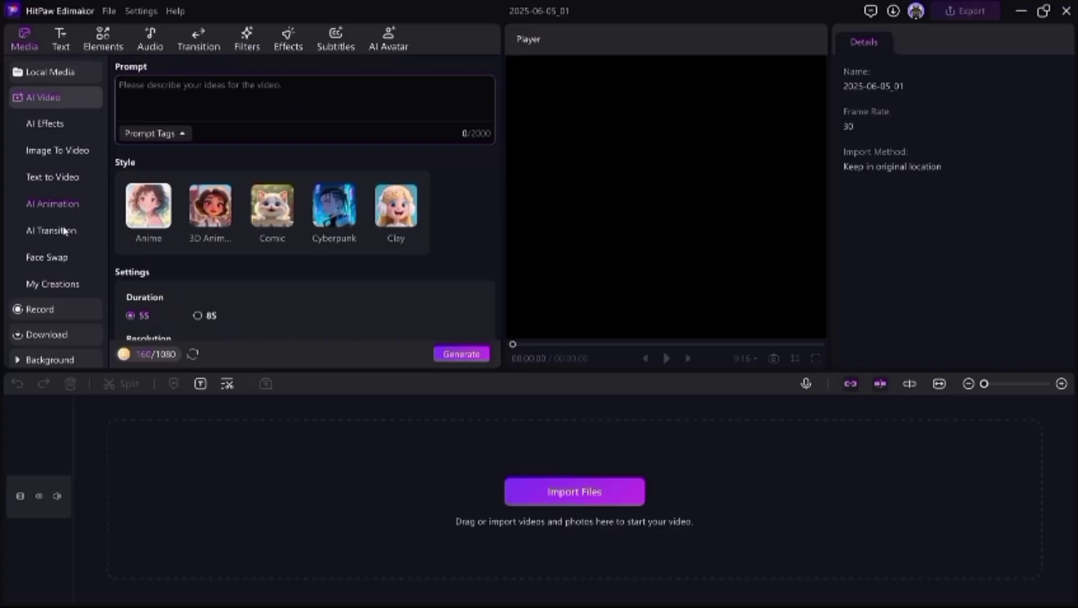
{"action": "left_click", "coordinate": [65, 230]}
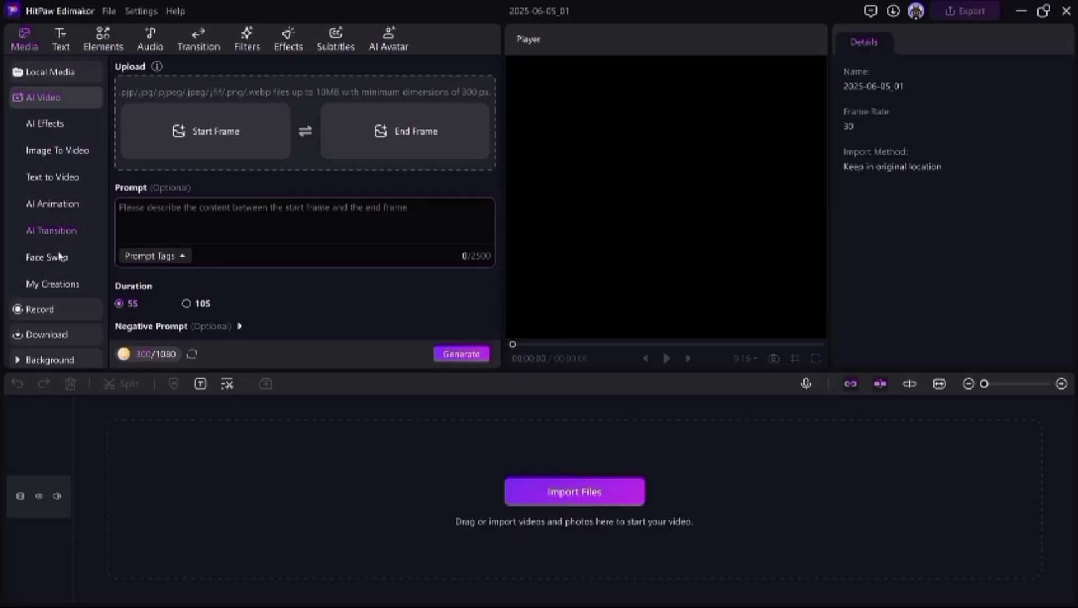
{"action": "left_click", "coordinate": [56, 258]}
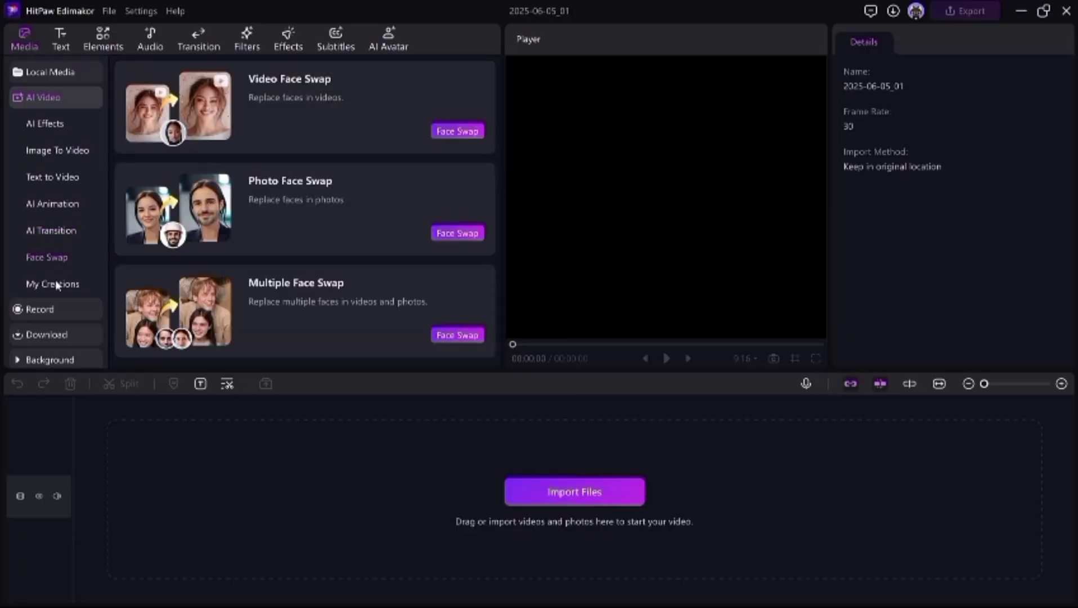
Step: Return to AI Animation and show Composition prompt tags like Long shot and Close shot
{"action": "left_click", "coordinate": [72, 202]}
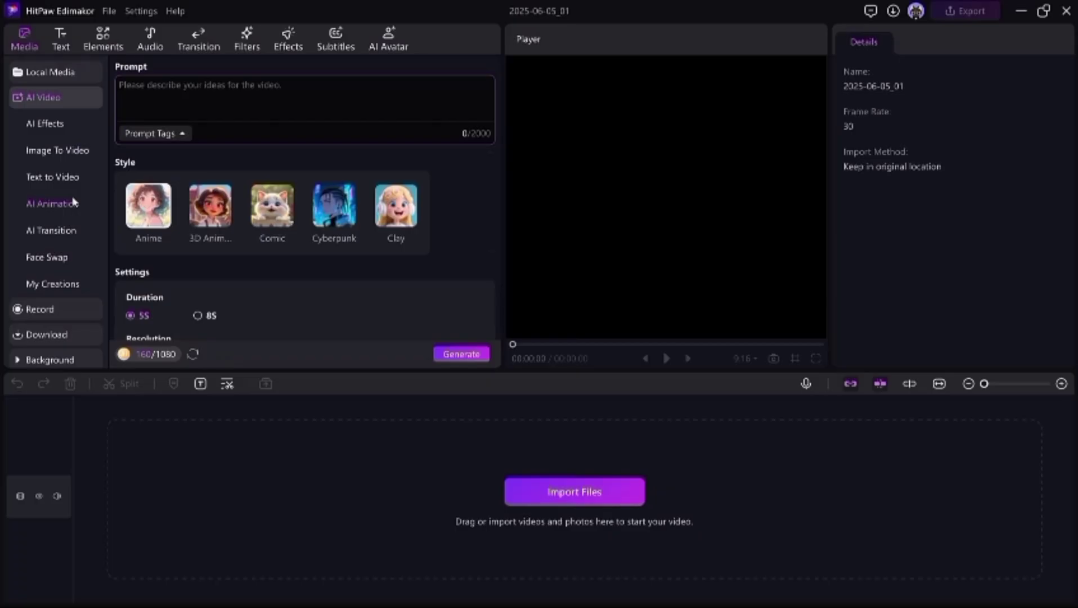
{"action": "left_click", "coordinate": [174, 94]}
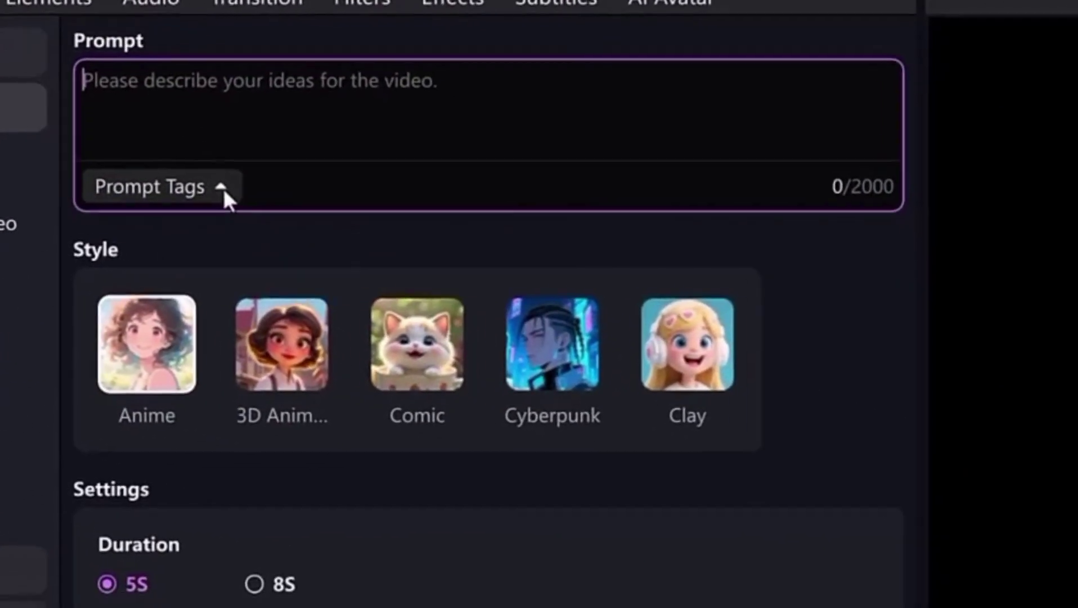
{"action": "left_click", "coordinate": [221, 188]}
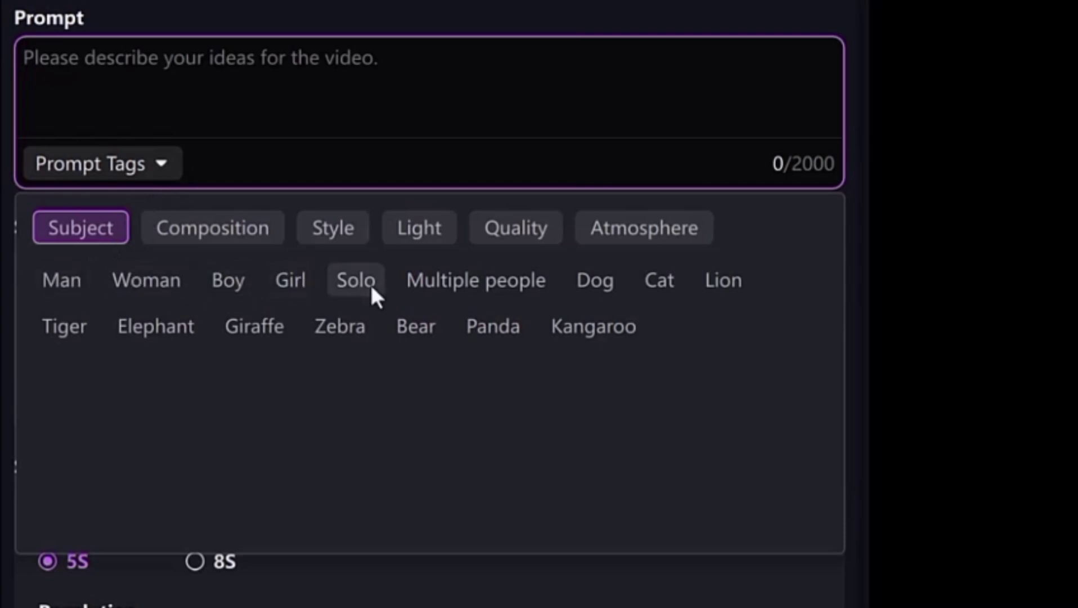
{"action": "left_click", "coordinate": [225, 229]}
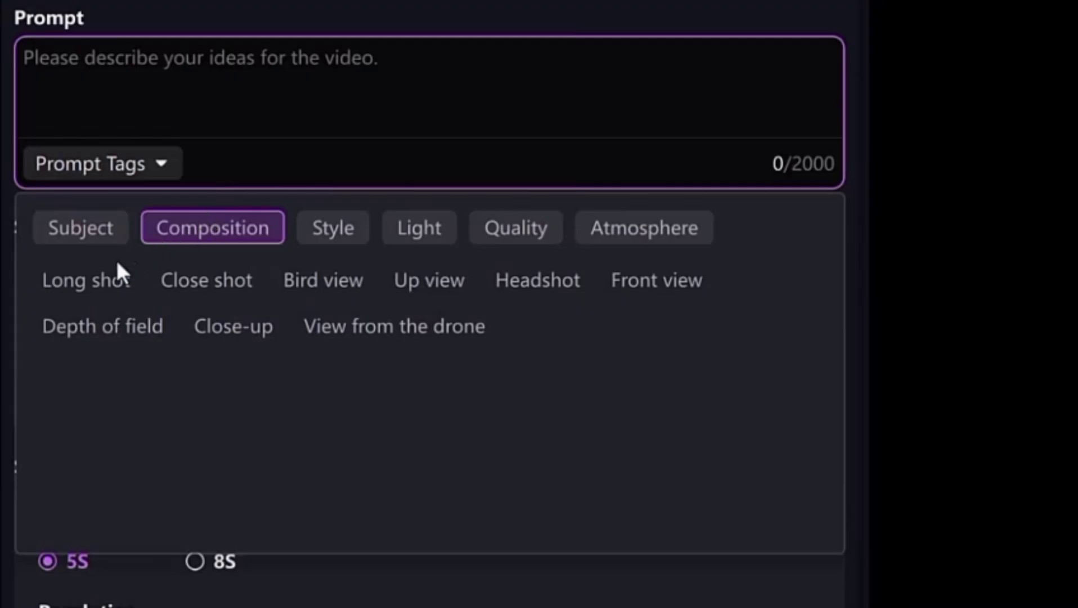
Step: Add the Close shot, 3D Animation Style and Light tags to the prompt
{"action": "left_click", "coordinate": [180, 285]}
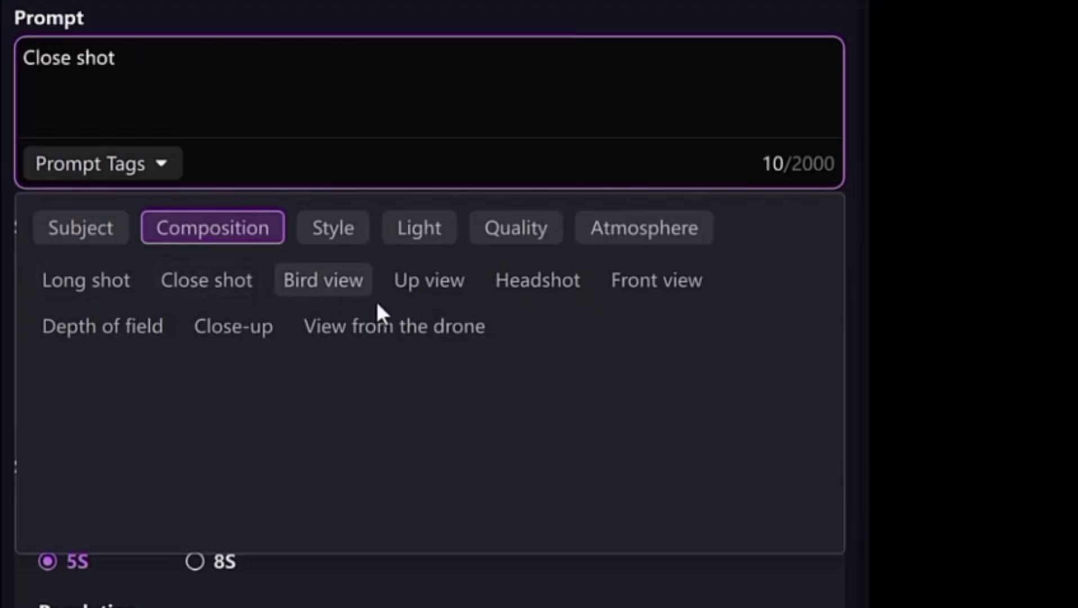
{"action": "left_click", "coordinate": [326, 229]}
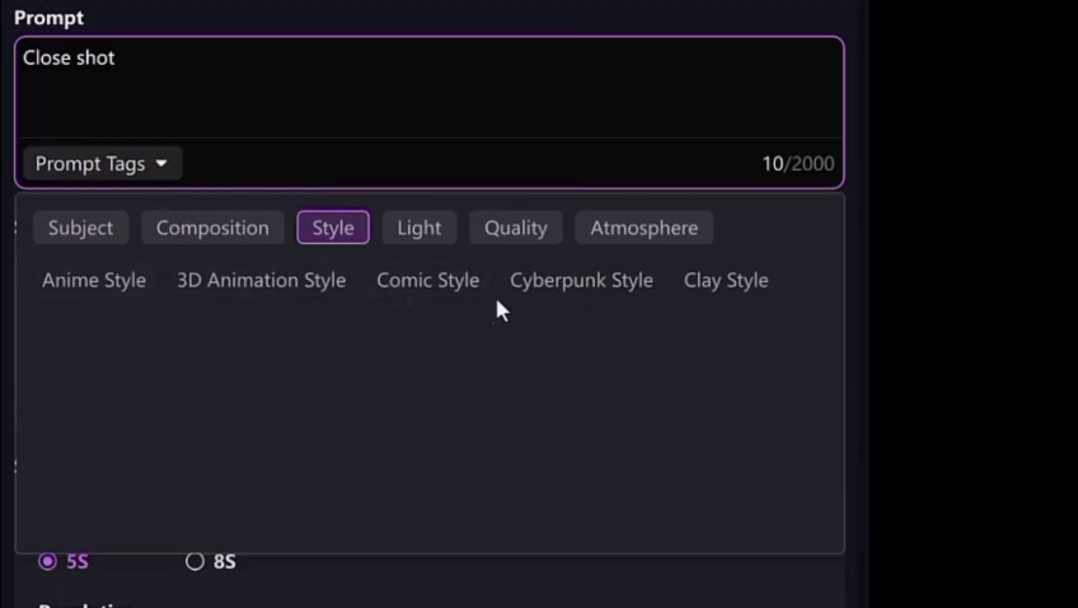
{"action": "left_click", "coordinate": [337, 292]}
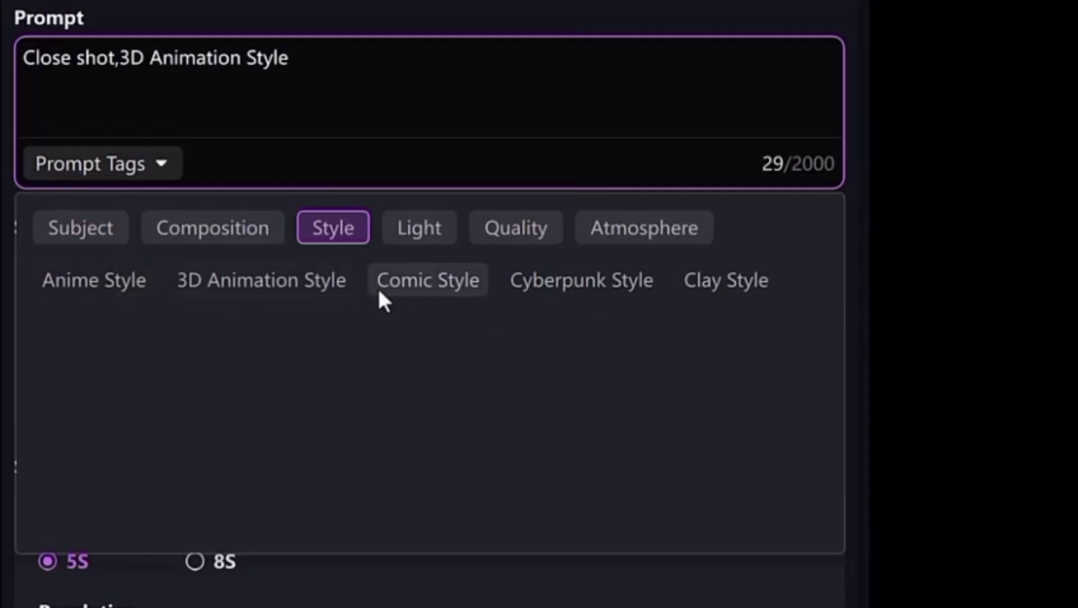
{"action": "left_click", "coordinate": [426, 243]}
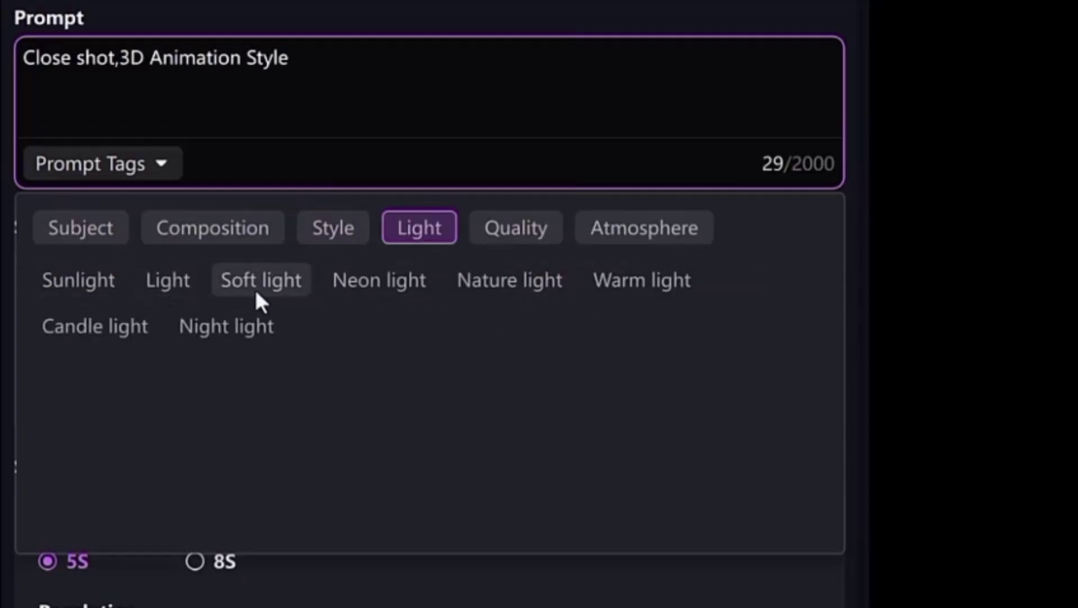
{"action": "left_click", "coordinate": [165, 281]}
Step: Add the Realistic and Colorful tags, then choose the Comic animation style
{"action": "left_click", "coordinate": [521, 237]}
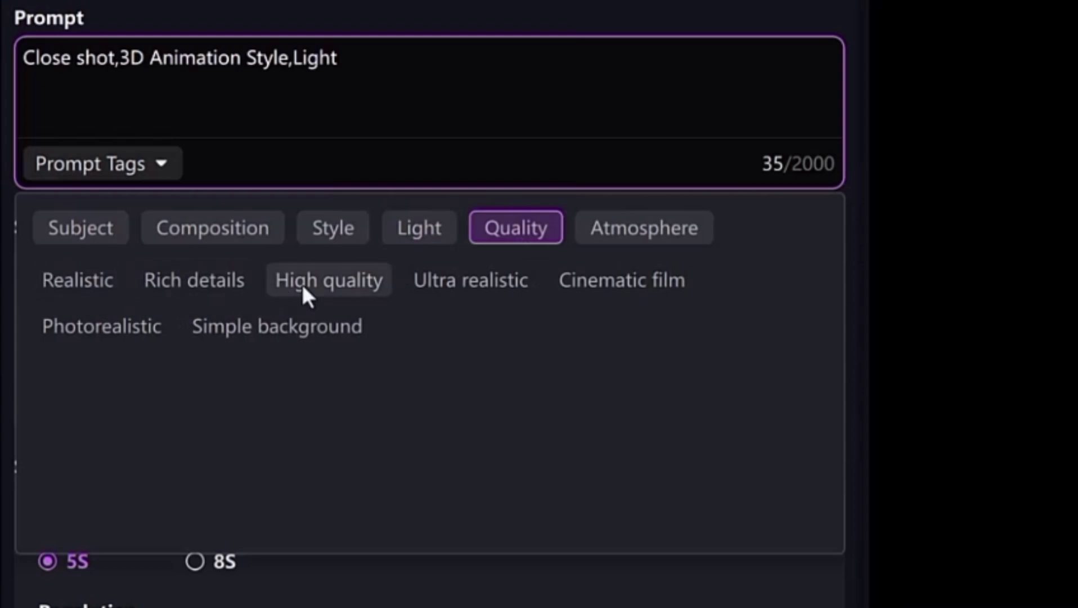
{"action": "left_click", "coordinate": [80, 285]}
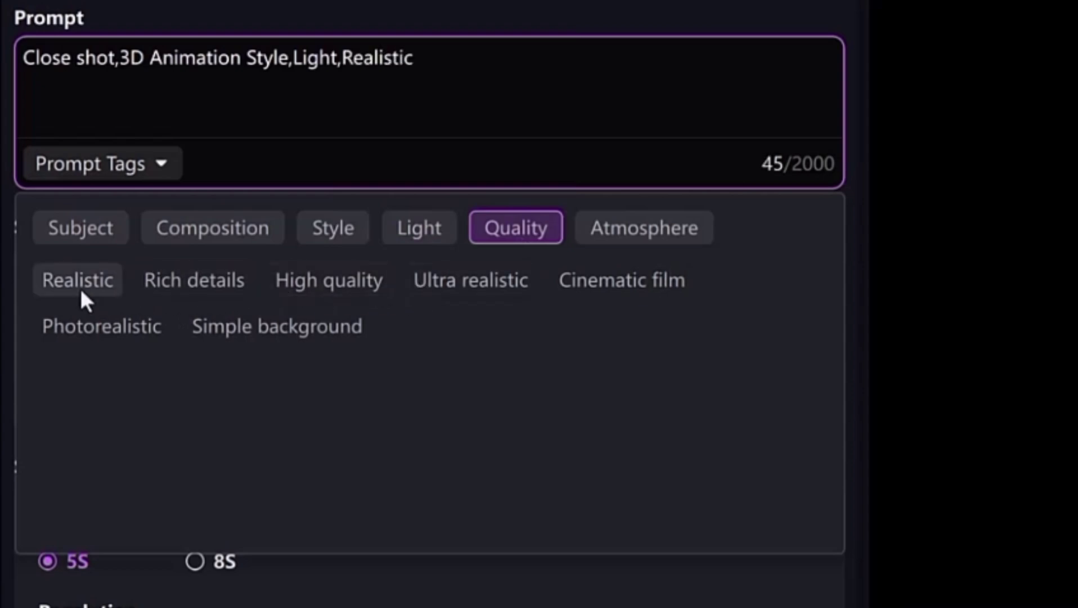
{"action": "left_click", "coordinate": [629, 240]}
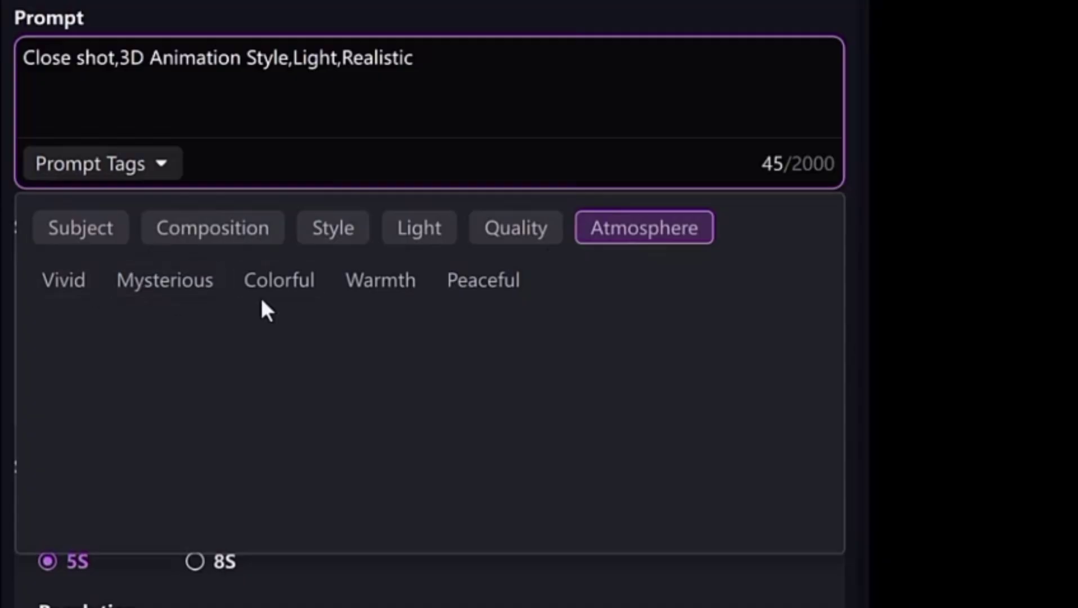
{"action": "left_click", "coordinate": [275, 288]}
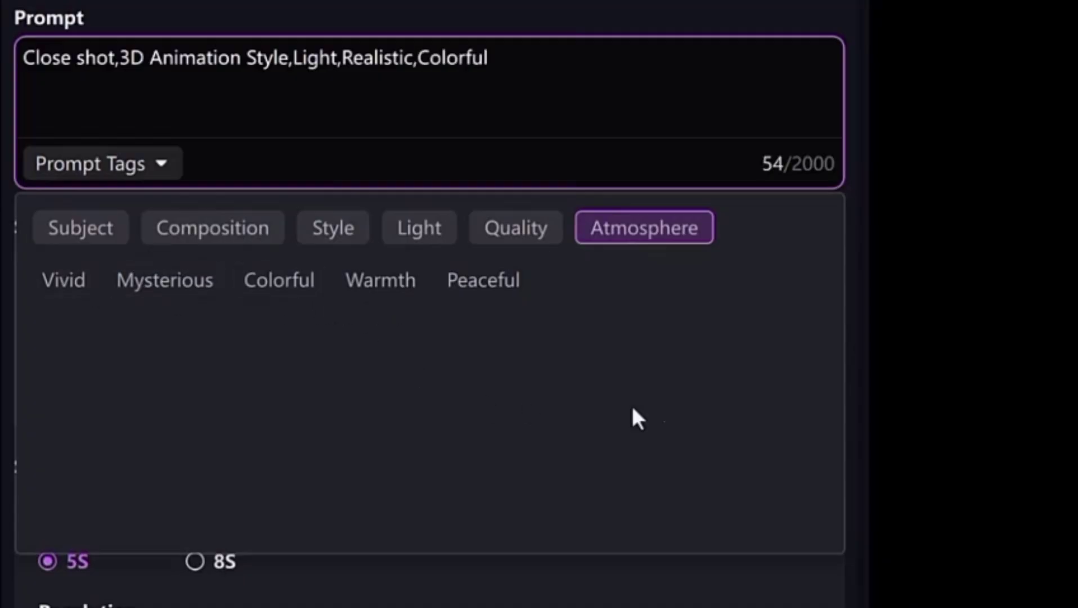
{"action": "left_click", "coordinate": [590, 580]}
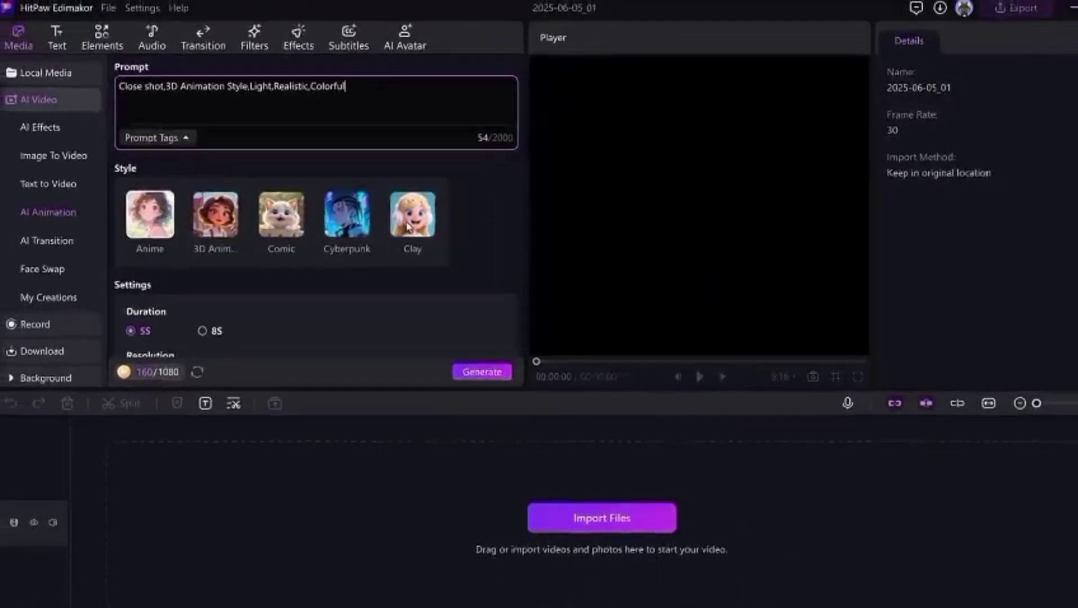
{"action": "left_click", "coordinate": [276, 214]}
Step: Set the AI Animation duration to 5S and the resolution to 1080P
{"action": "scroll", "coordinate": [266, 251], "scroll_direction": "down", "scroll_amount": 3}
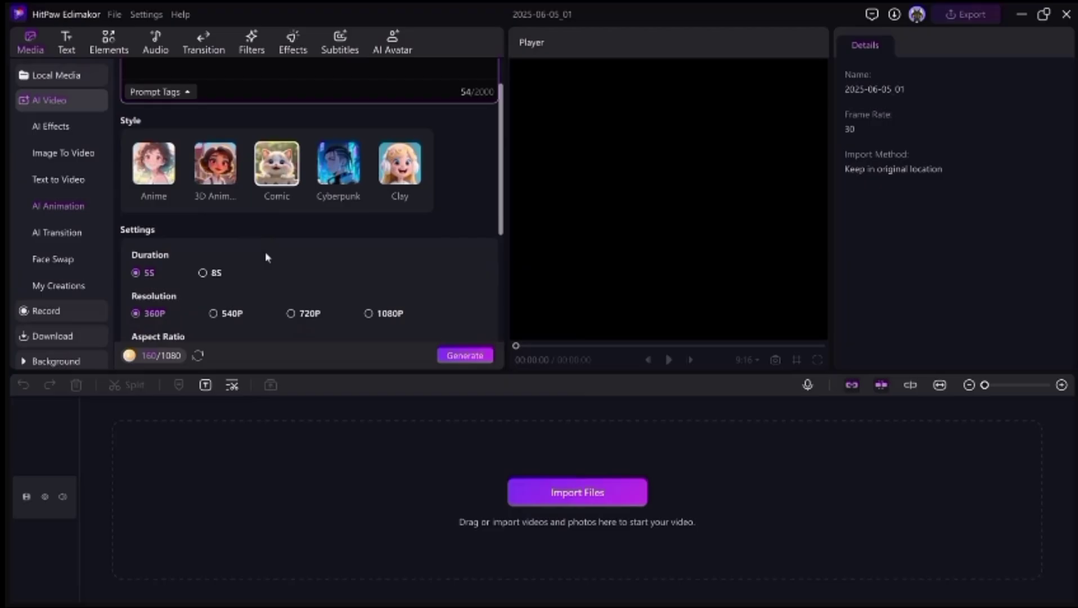
{"action": "scroll", "coordinate": [265, 251], "scroll_direction": "down", "scroll_amount": 7}
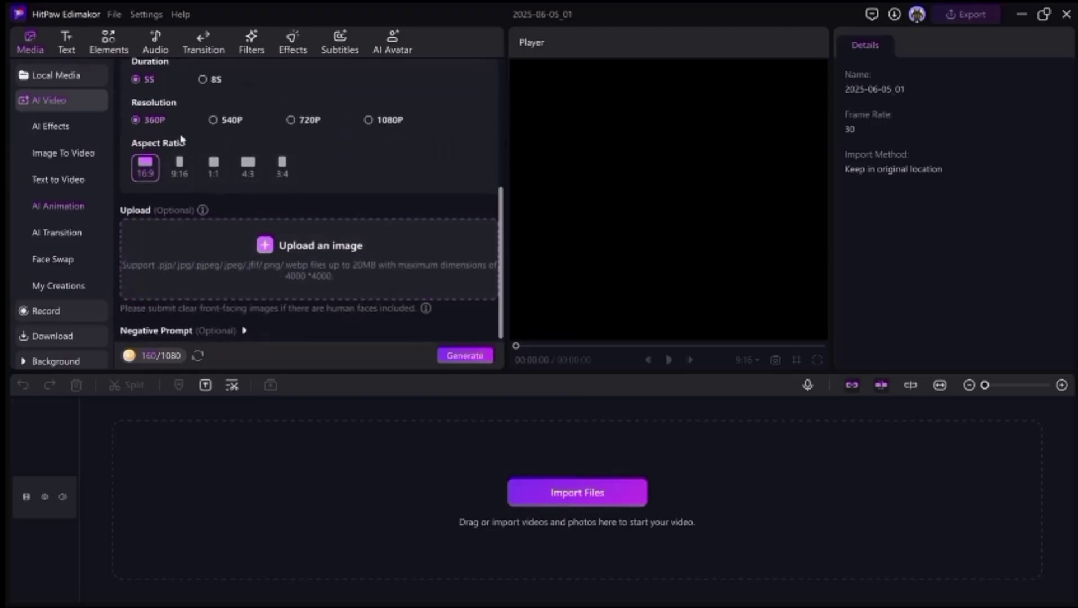
{"action": "scroll", "coordinate": [193, 160], "scroll_direction": "up", "scroll_amount": 5}
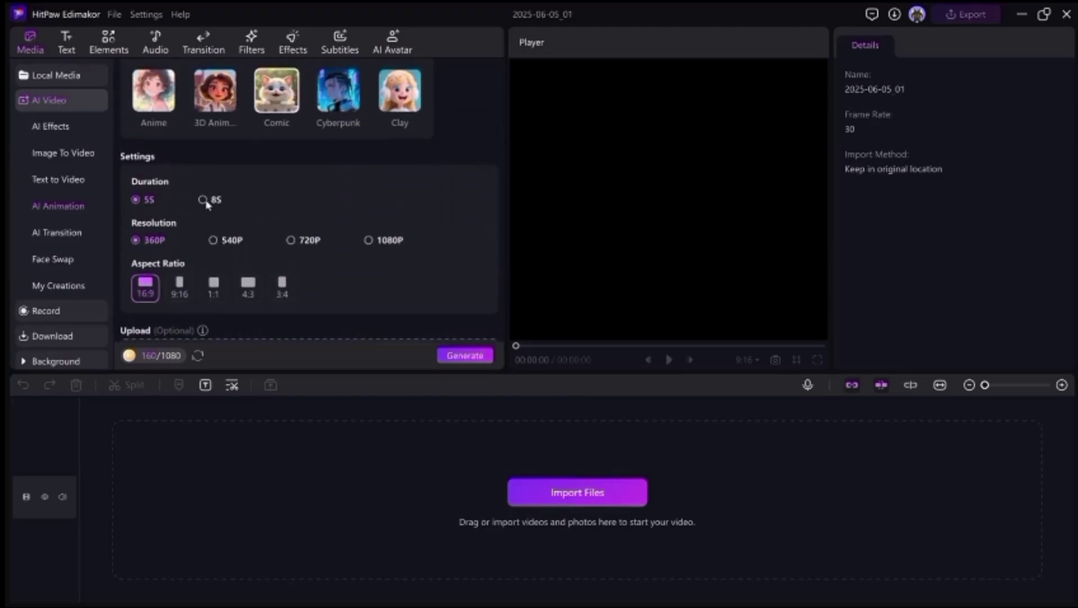
{"action": "left_click", "coordinate": [203, 199]}
{"action": "left_click", "coordinate": [136, 200]}
{"action": "left_click", "coordinate": [291, 241]}
{"action": "left_click", "coordinate": [214, 240]}
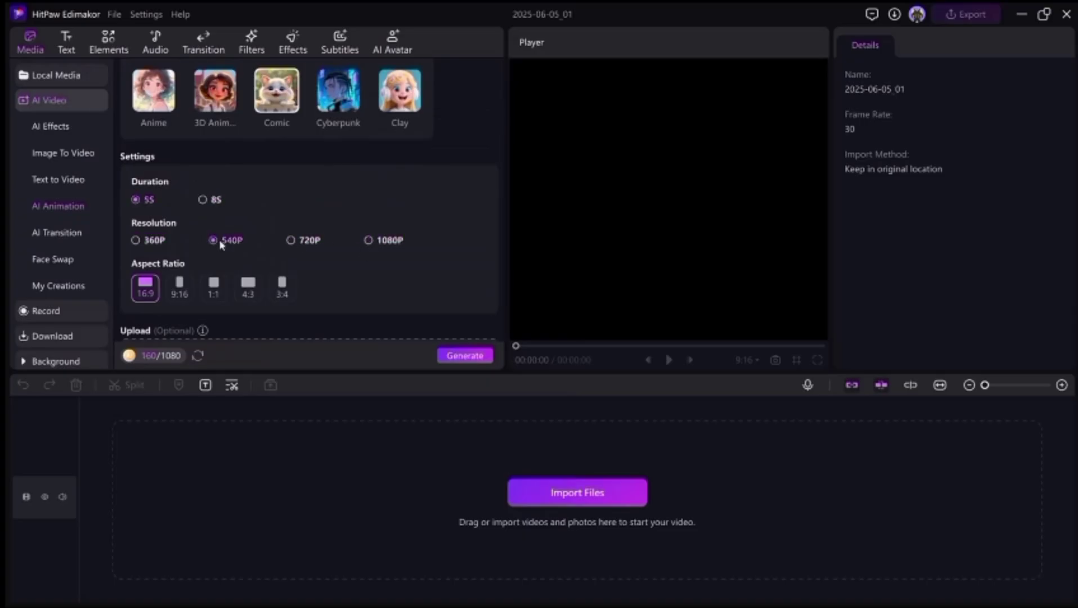
{"action": "left_click", "coordinate": [394, 242]}
{"action": "scroll", "coordinate": [318, 299], "scroll_direction": "down", "scroll_amount": 3}
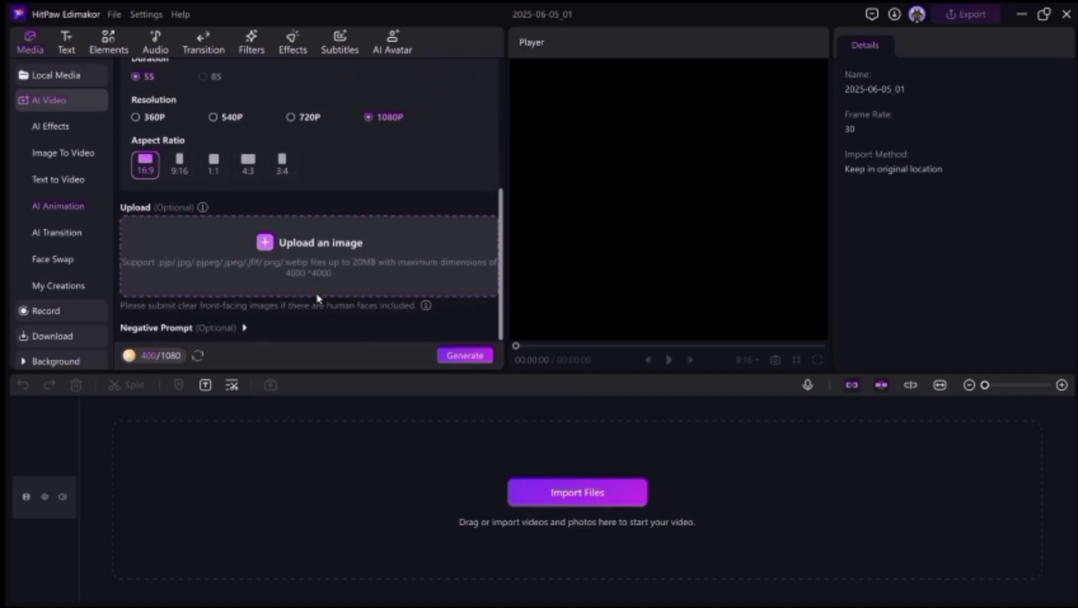
Step: Upload the photo named Image and generate an animation from it
{"action": "left_click", "coordinate": [278, 254]}
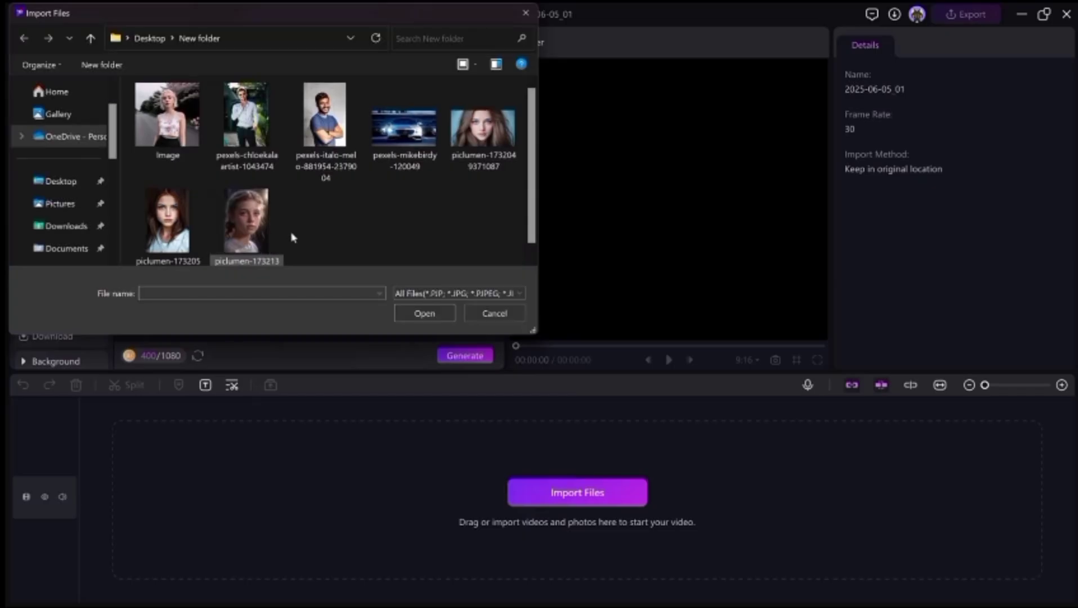
{"action": "double_click", "coordinate": [168, 149]}
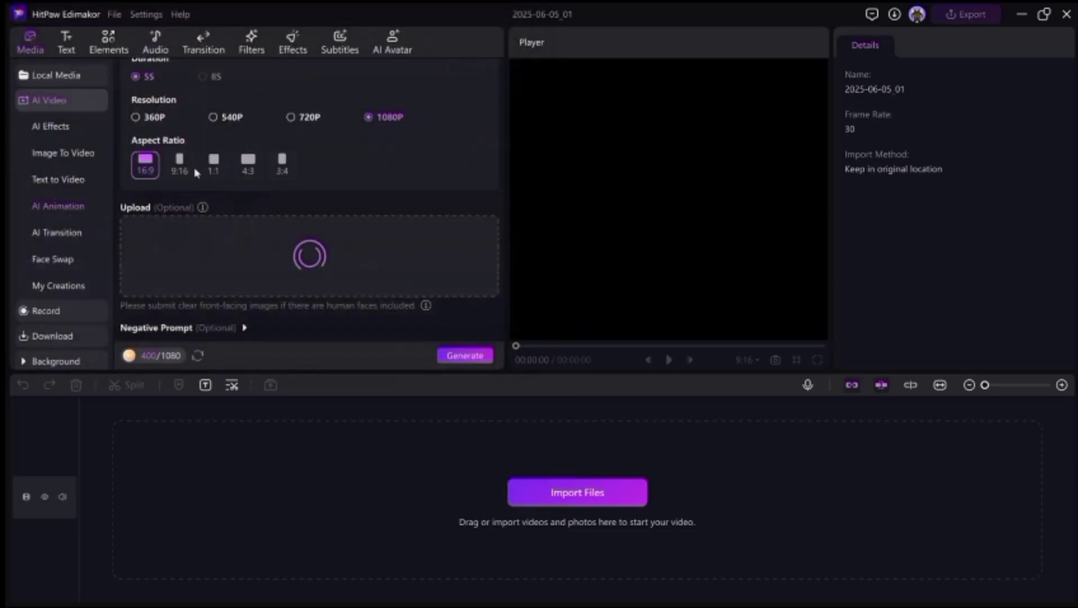
{"action": "left_click", "coordinate": [441, 352]}
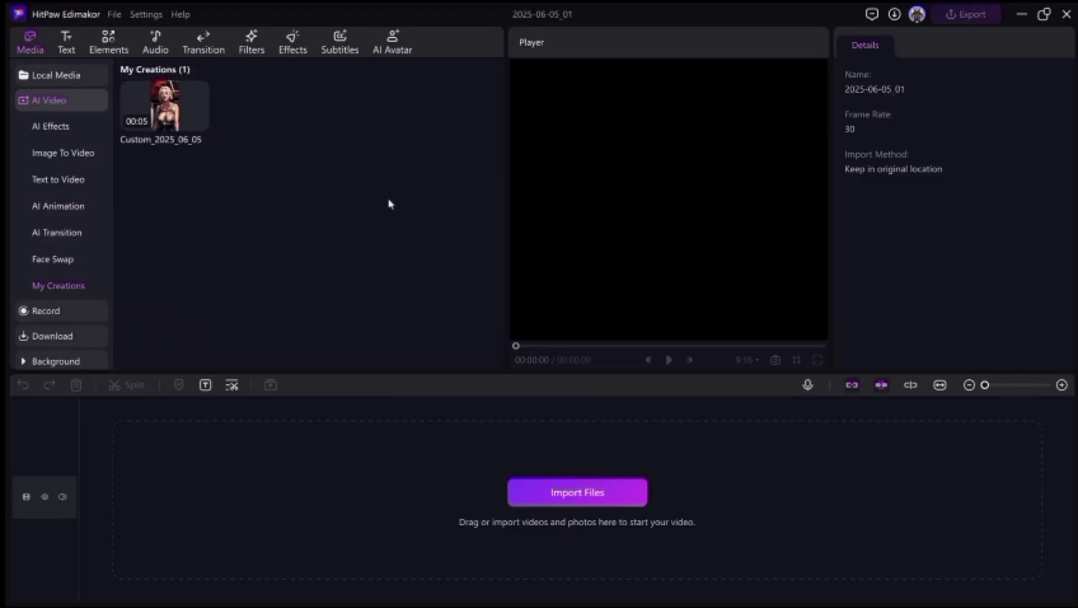
Step: Add Custom_2025_06_05 to the timeline, play it, and return to AI Animation
{"action": "right_click", "coordinate": [183, 116]}
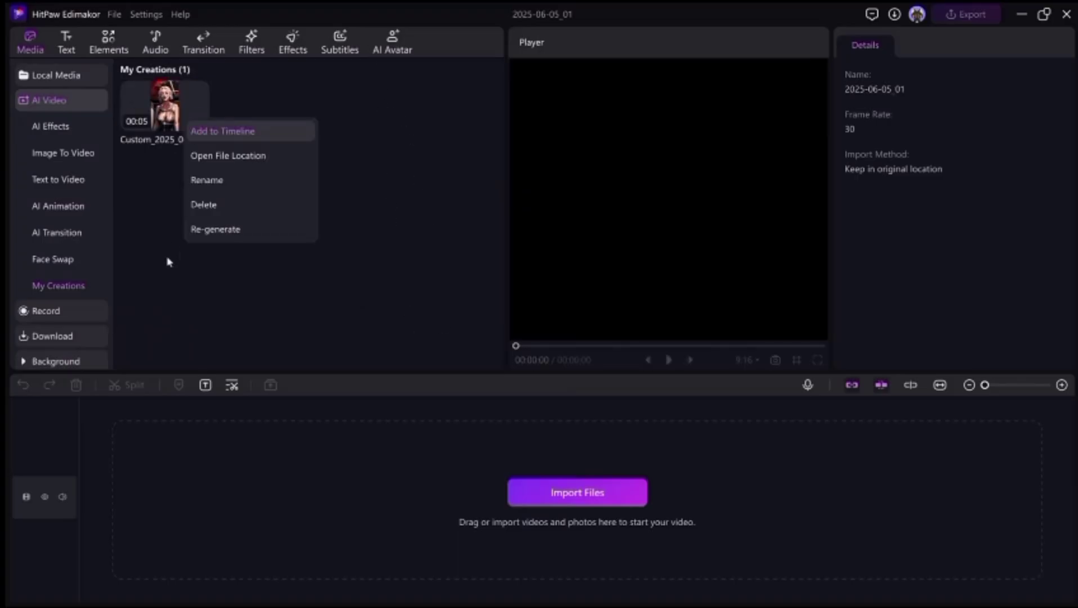
{"action": "left_click", "coordinate": [145, 448]}
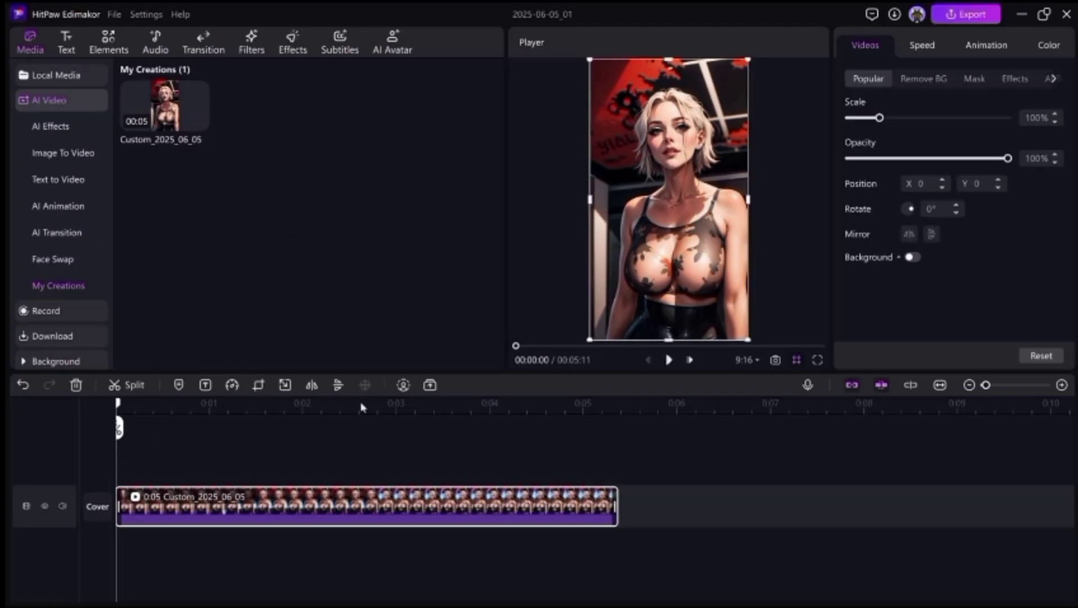
{"action": "left_click", "coordinate": [666, 369]}
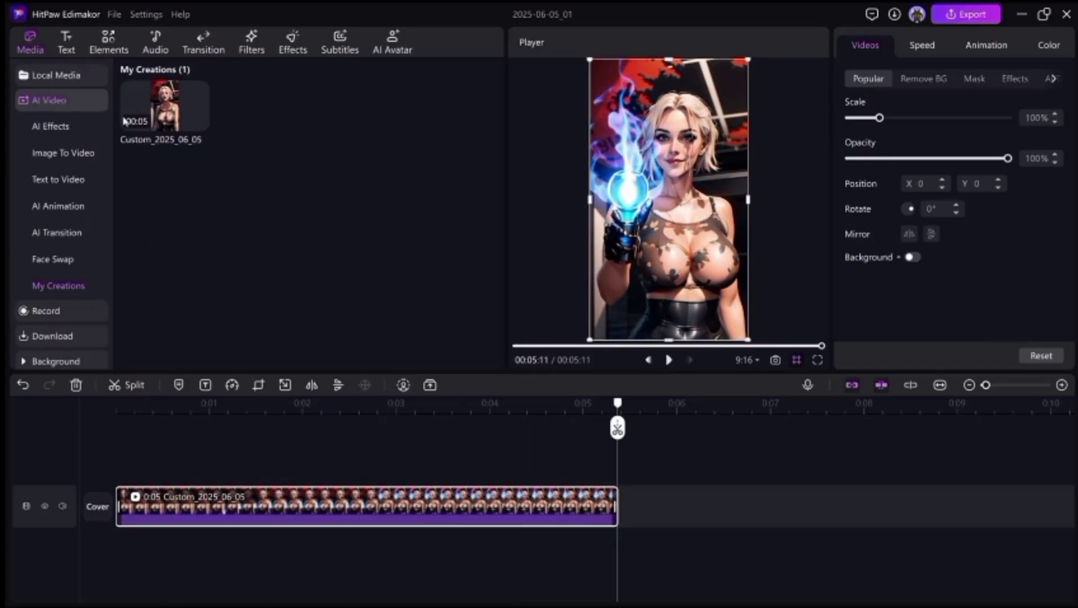
{"action": "left_click", "coordinate": [56, 206]}
Step: Build the prompt from Close shot, Comic Style, Light, Realistic and Colorful tags
{"action": "left_click", "coordinate": [186, 137]}
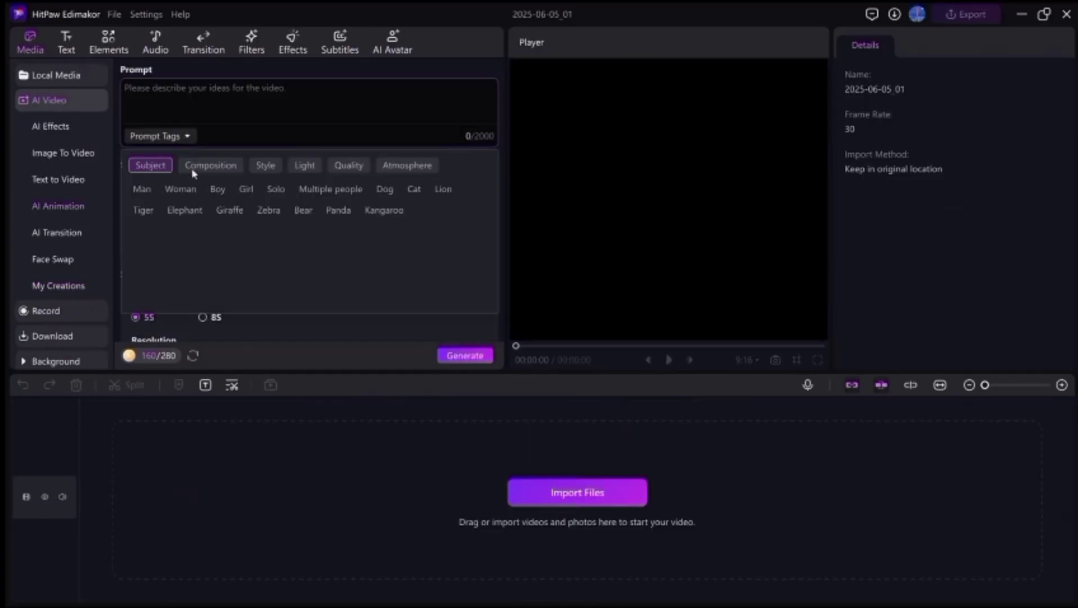
{"action": "left_click", "coordinate": [203, 166]}
{"action": "left_click", "coordinate": [208, 189]}
{"action": "left_click", "coordinate": [257, 167]}
{"action": "left_click", "coordinate": [308, 188]}
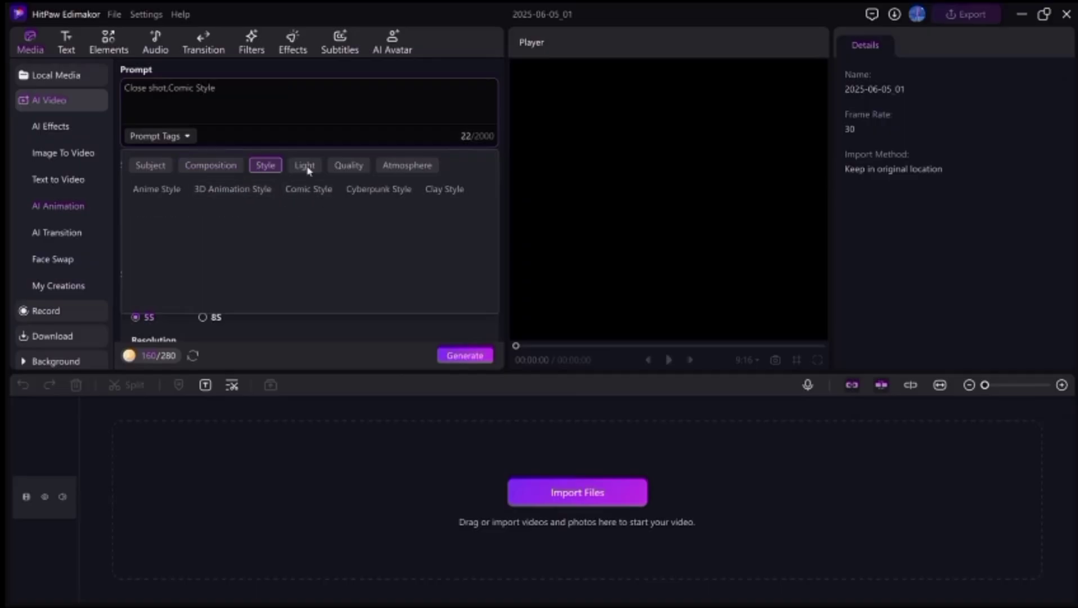
{"action": "left_click", "coordinate": [304, 166]}
{"action": "left_click", "coordinate": [197, 191]}
{"action": "left_click", "coordinate": [349, 165]}
{"action": "left_click", "coordinate": [147, 189]}
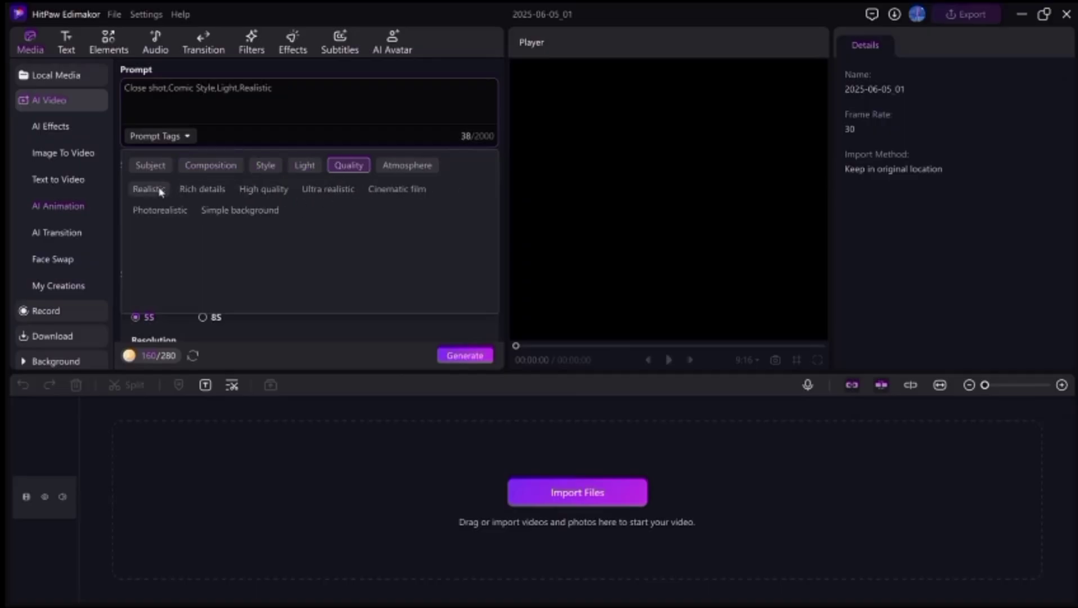
{"action": "left_click", "coordinate": [407, 166]}
{"action": "left_click", "coordinate": [241, 189]}
Step: Set the animation resolution to 1080P
{"action": "scroll", "coordinate": [260, 243], "scroll_direction": "down", "scroll_amount": 2}
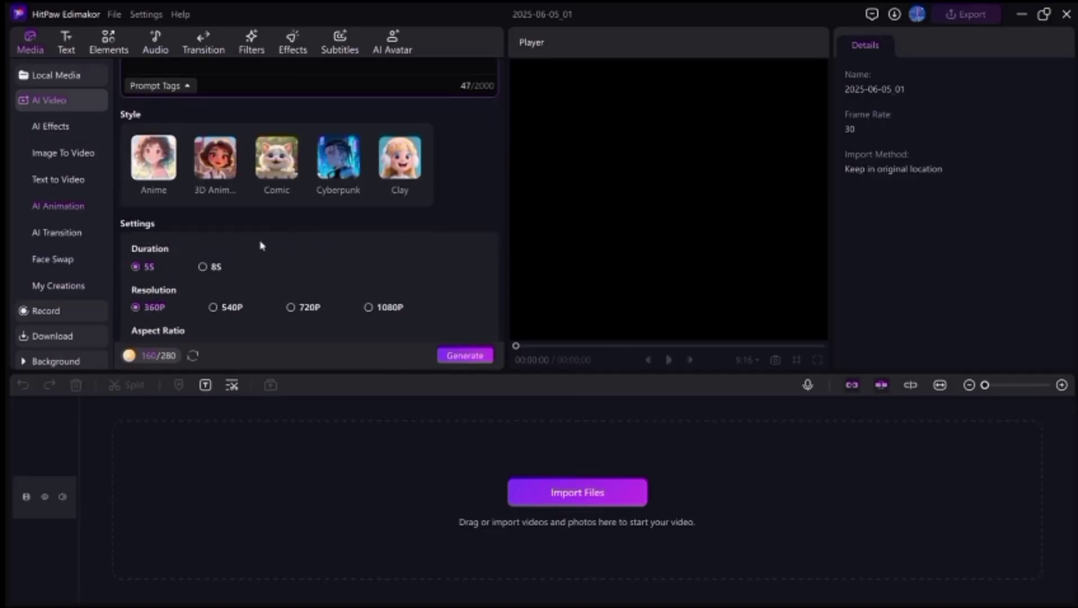
{"action": "scroll", "coordinate": [260, 244], "scroll_direction": "up", "scroll_amount": 2}
{"action": "scroll", "coordinate": [354, 236], "scroll_direction": "down", "scroll_amount": 2}
{"action": "scroll", "coordinate": [354, 236], "scroll_direction": "down", "scroll_amount": 3}
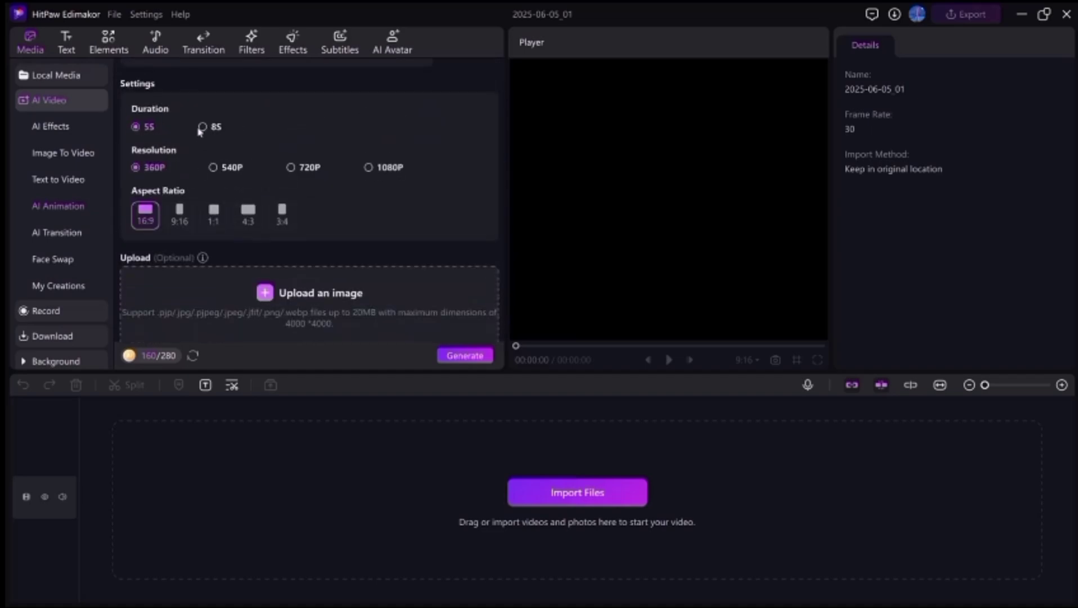
{"action": "left_click", "coordinate": [368, 168]}
Step: Upload the dark-haired girl's photo and crop it to Portrait
{"action": "scroll", "coordinate": [292, 224], "scroll_direction": "down", "scroll_amount": 1}
{"action": "left_click", "coordinate": [281, 243]}
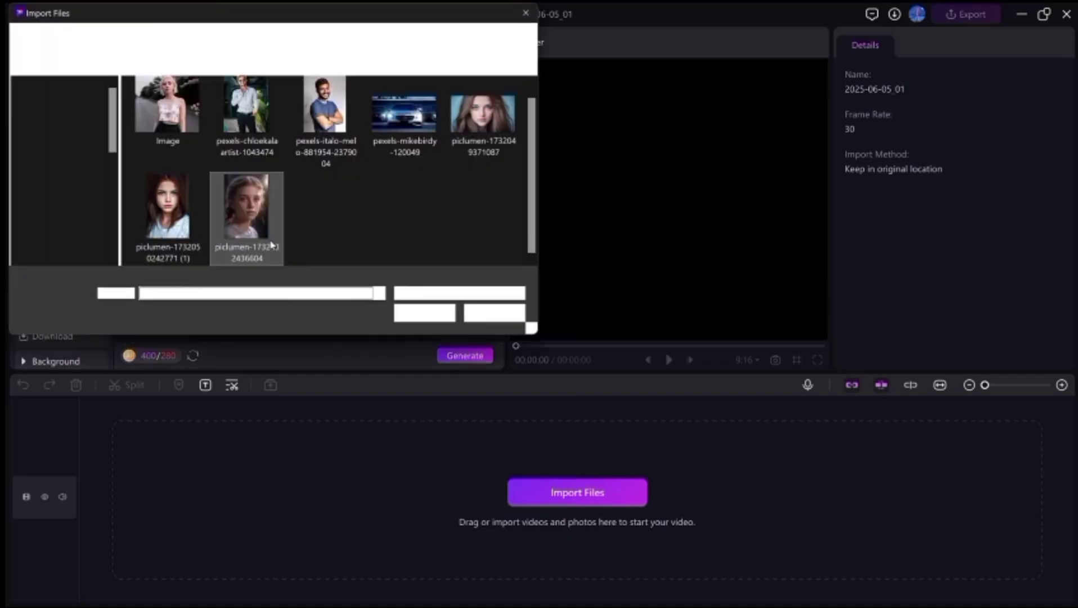
{"action": "double_click", "coordinate": [169, 216]}
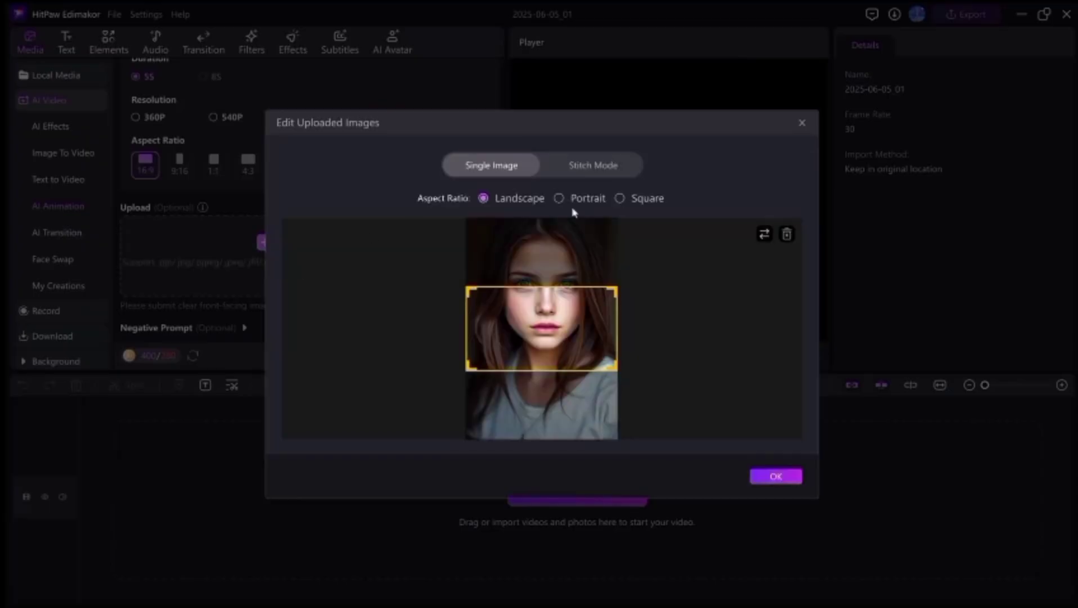
{"action": "left_click", "coordinate": [574, 206]}
{"action": "left_click", "coordinate": [776, 476]}
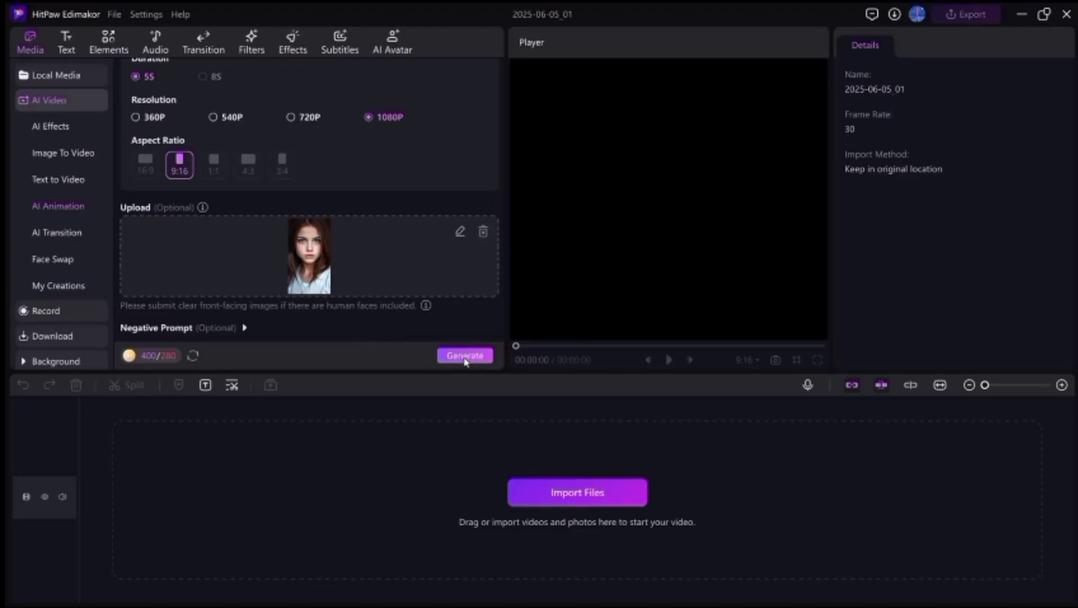
Step: Generate the second animation, preview it, and deselect the clip
{"action": "left_click", "coordinate": [464, 356]}
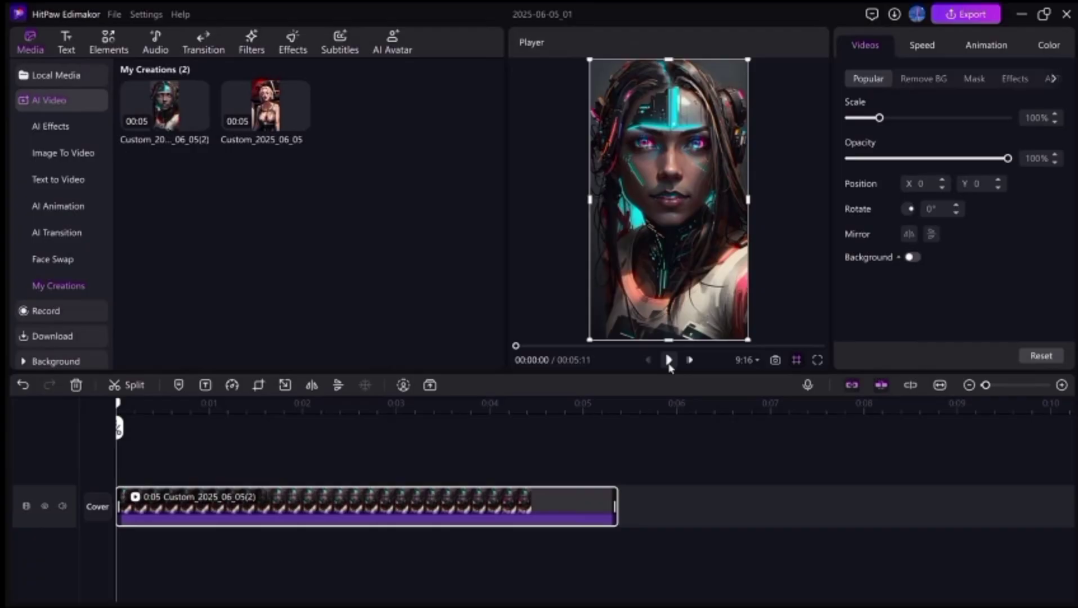
{"action": "left_click", "coordinate": [669, 363]}
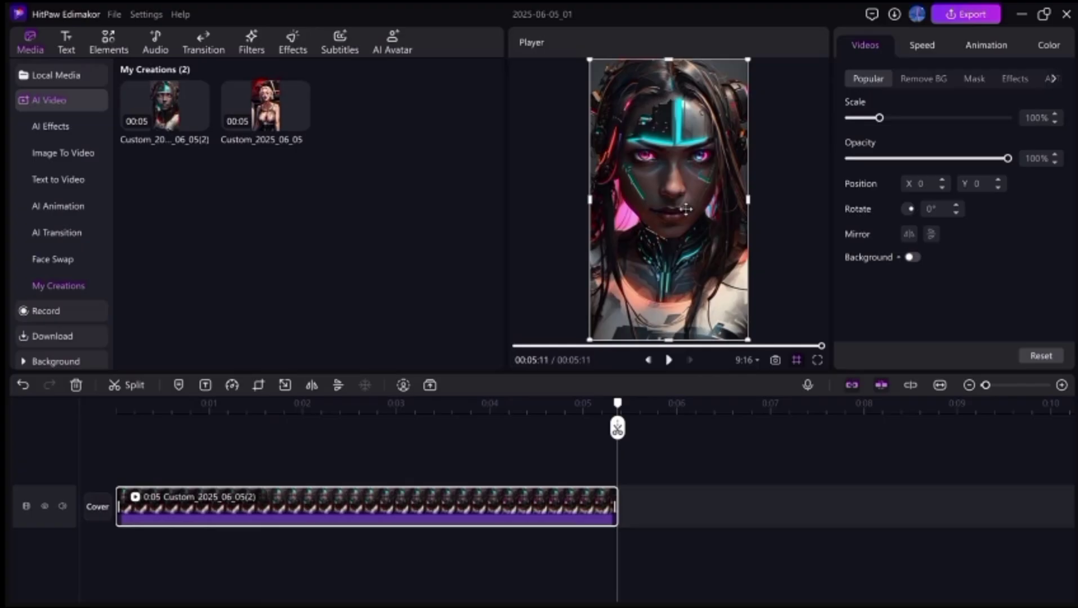
{"action": "left_click", "coordinate": [951, 17]}
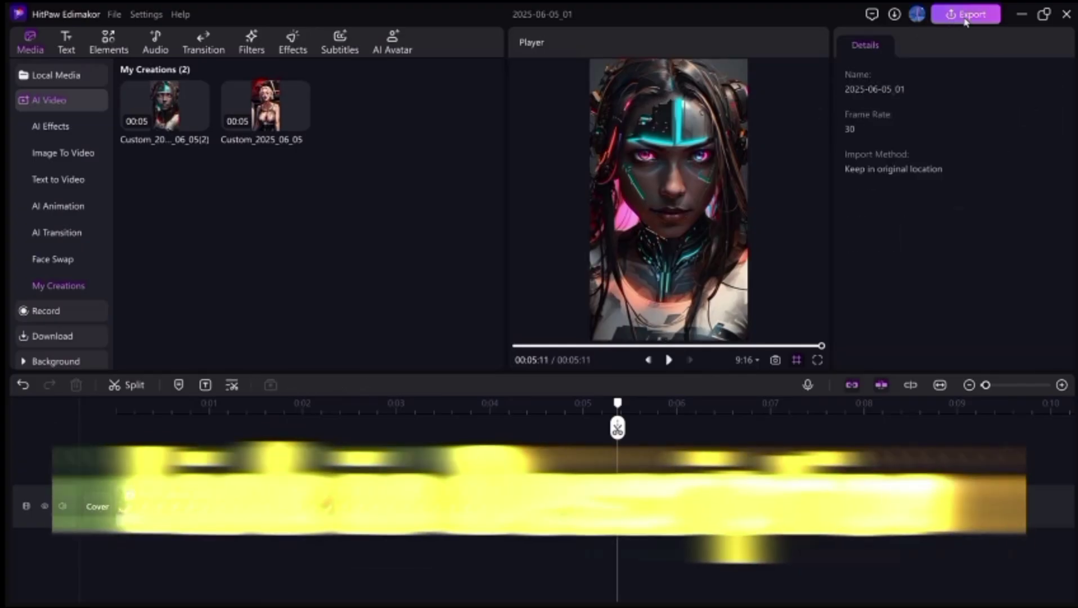
Step: Open Export, keeping MP4 and 1080P, and review the frame rate choices
{"action": "left_click", "coordinate": [965, 20]}
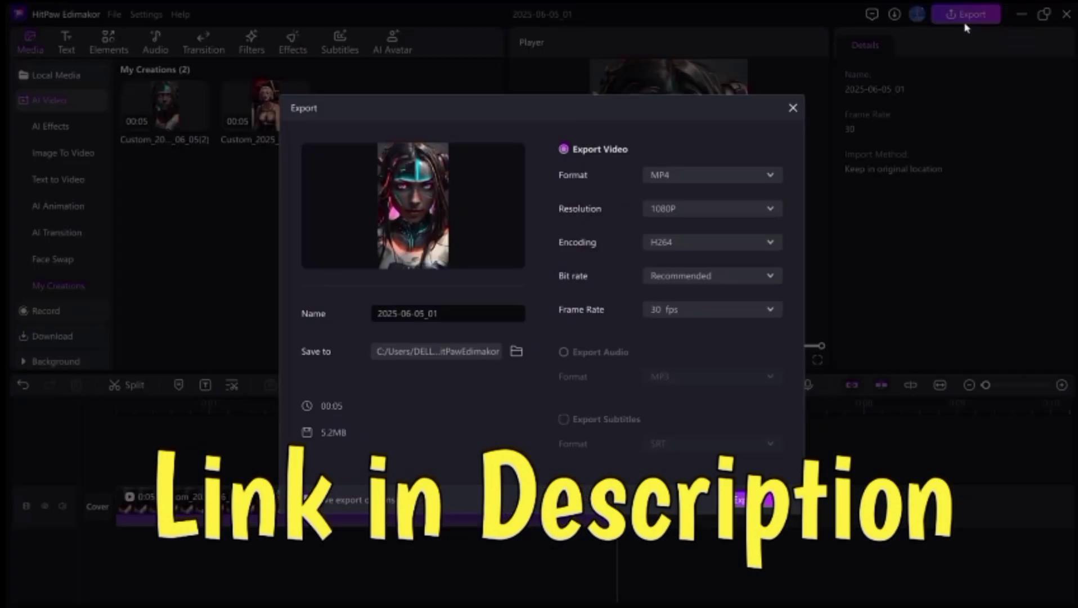
{"action": "left_click", "coordinate": [709, 176]}
{"action": "left_click", "coordinate": [786, 204]}
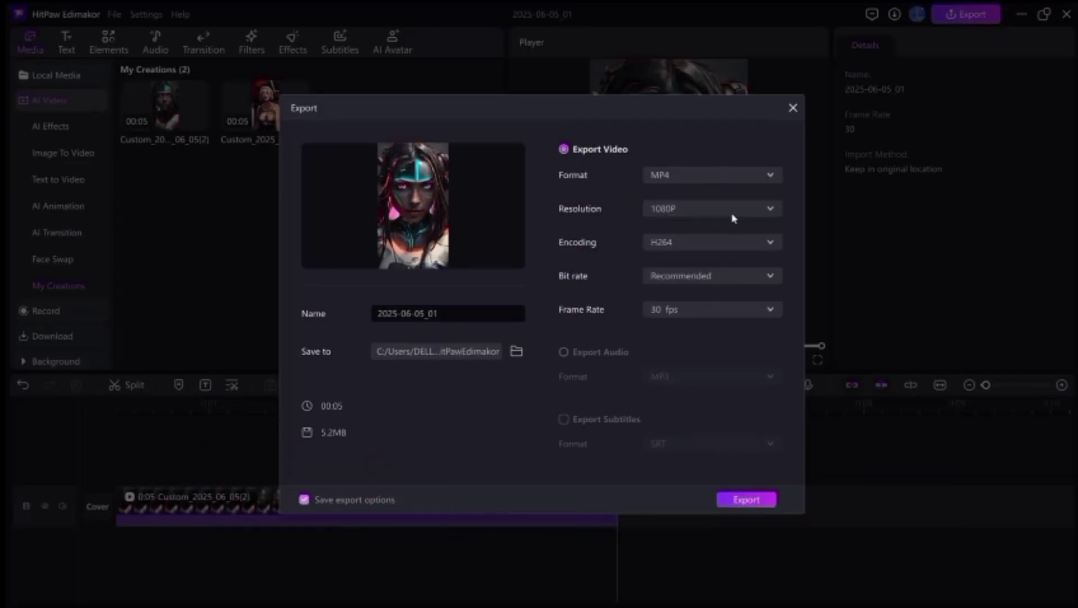
{"action": "left_click", "coordinate": [733, 214]}
{"action": "left_click", "coordinate": [723, 265]}
{"action": "left_click", "coordinate": [770, 309]}
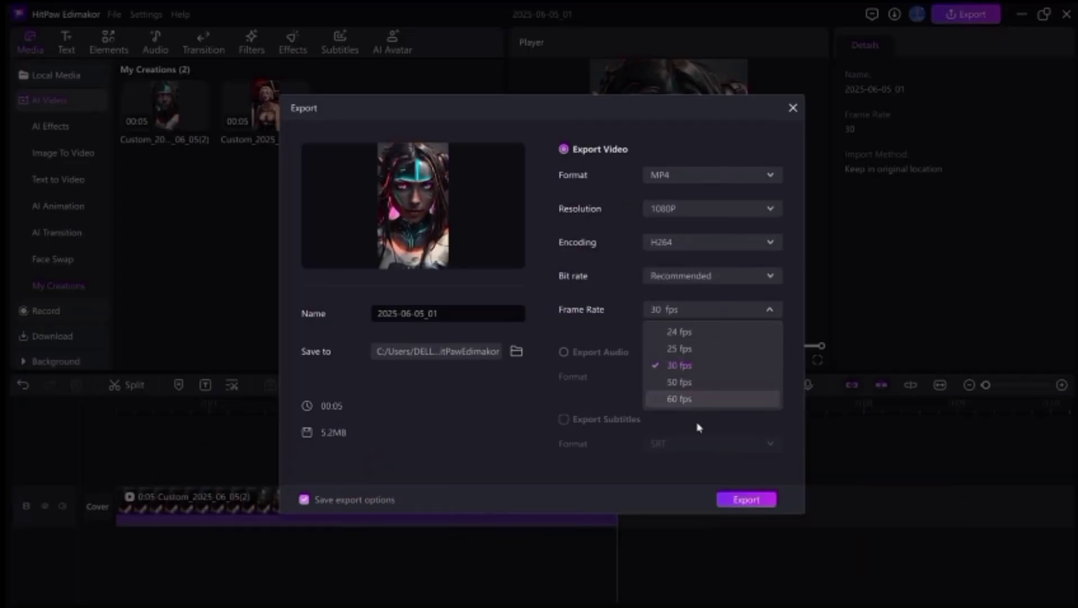